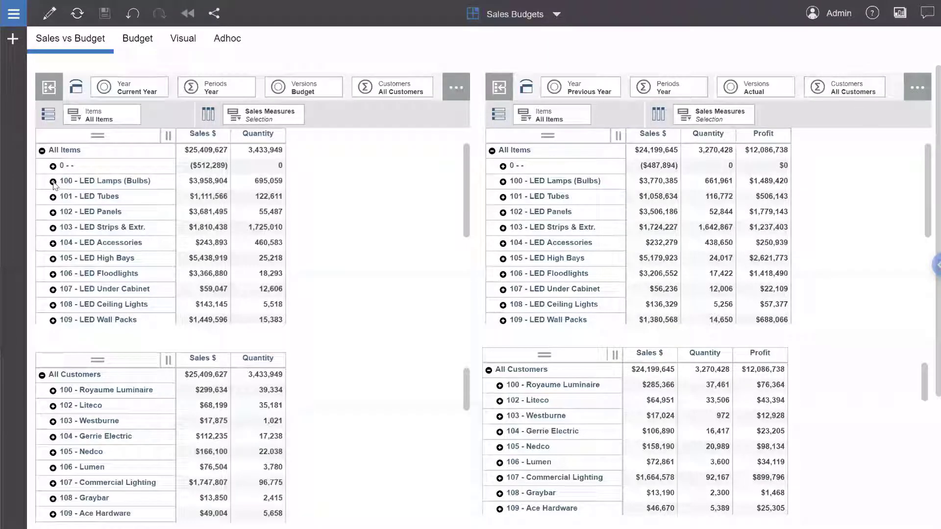
Expand 100 - LED Lamps (Bulbs) into its lamp items and scroll the customer grid below.
left_click(53, 182)
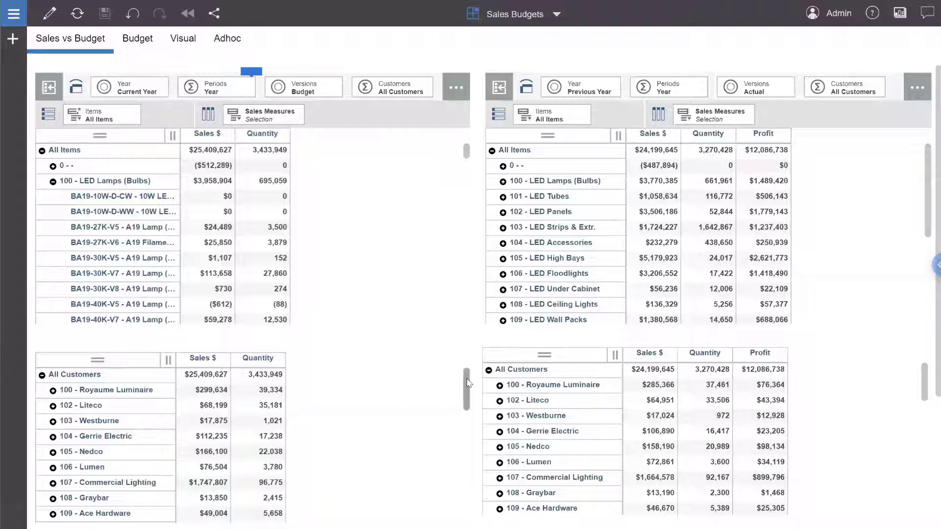
left_click_drag(467, 380, 473, 479)
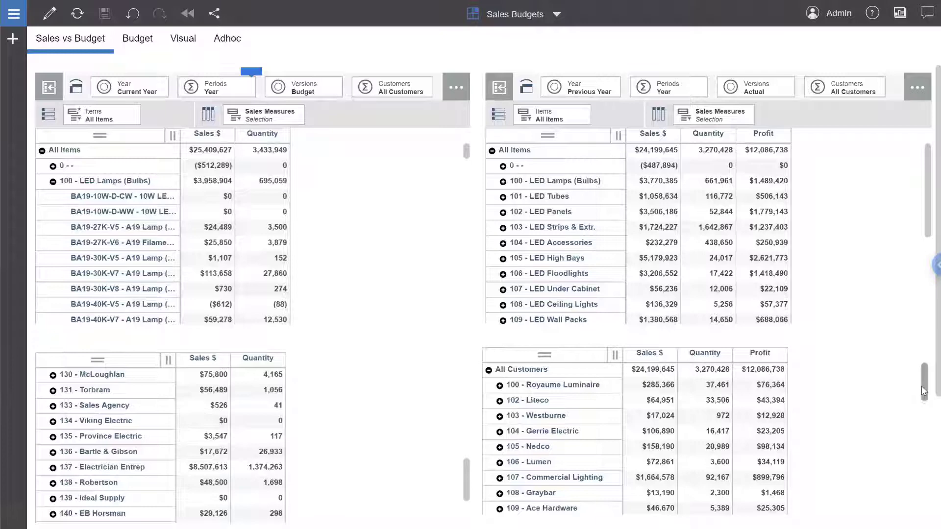
Scroll the actual customer grid so 133 - Sales Agency sits at the top.
left_click_drag(924, 382, 920, 489)
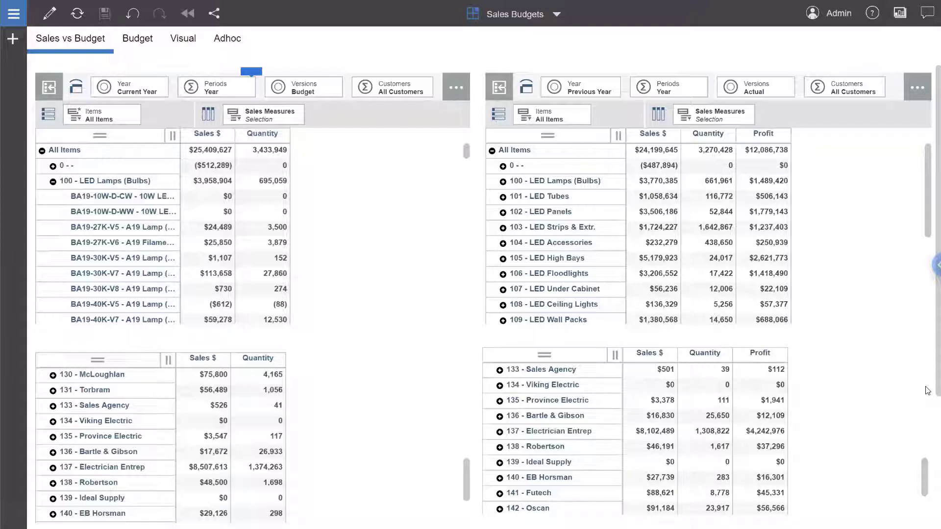
scroll(928, 403, "down", 3)
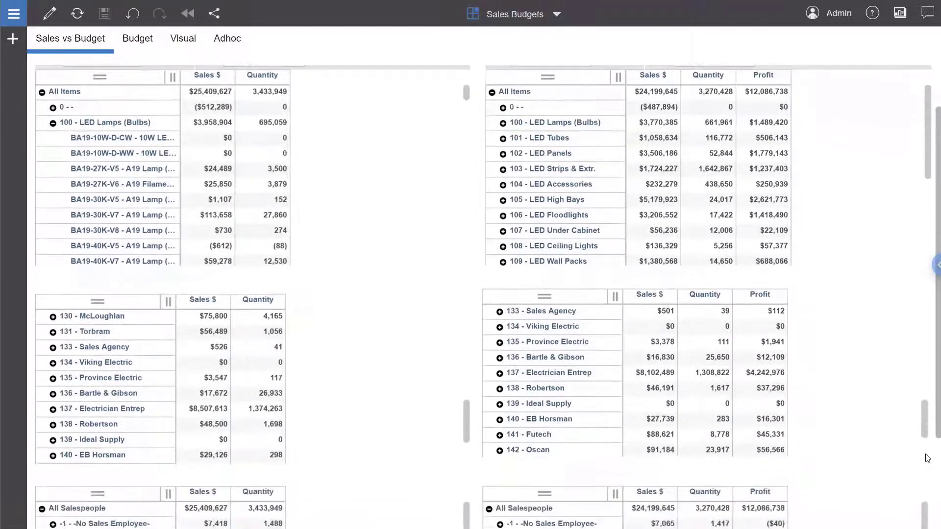
scroll(928, 480, "down", 4)
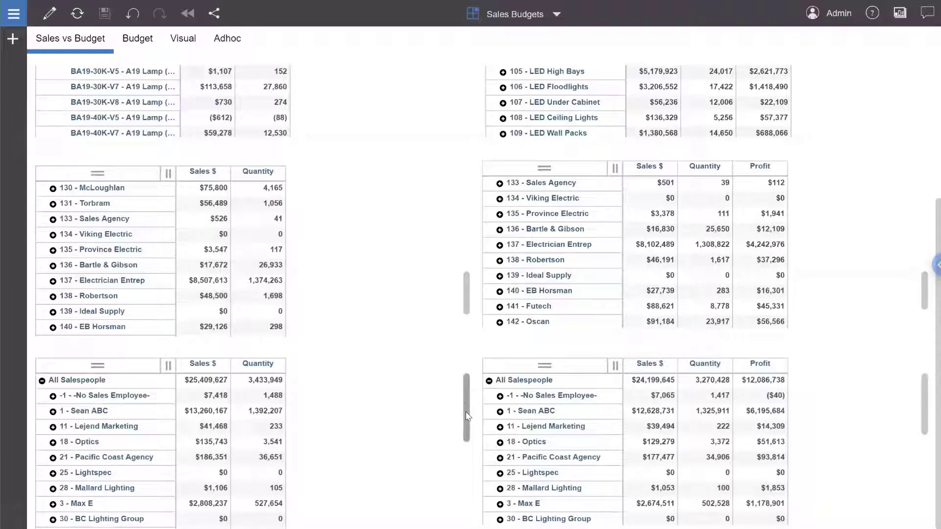
left_click_drag(466, 415, 468, 431)
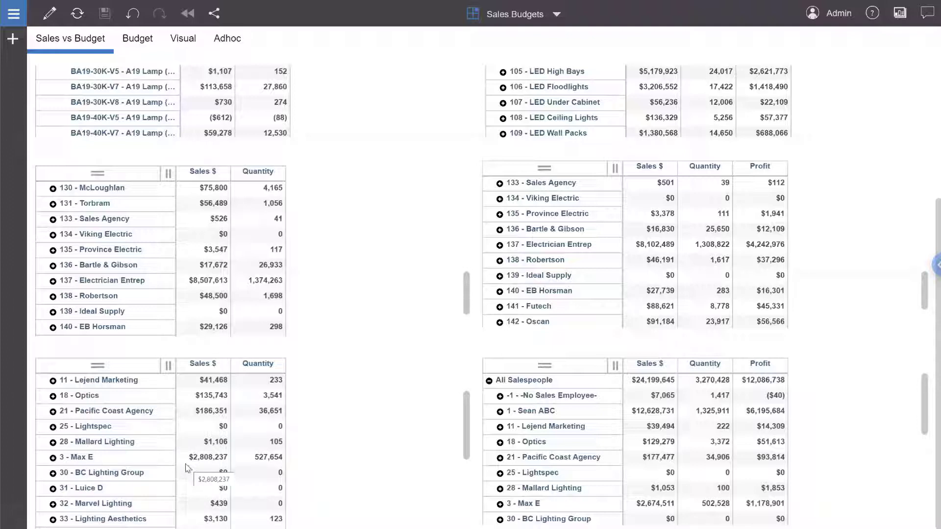
left_click(54, 459)
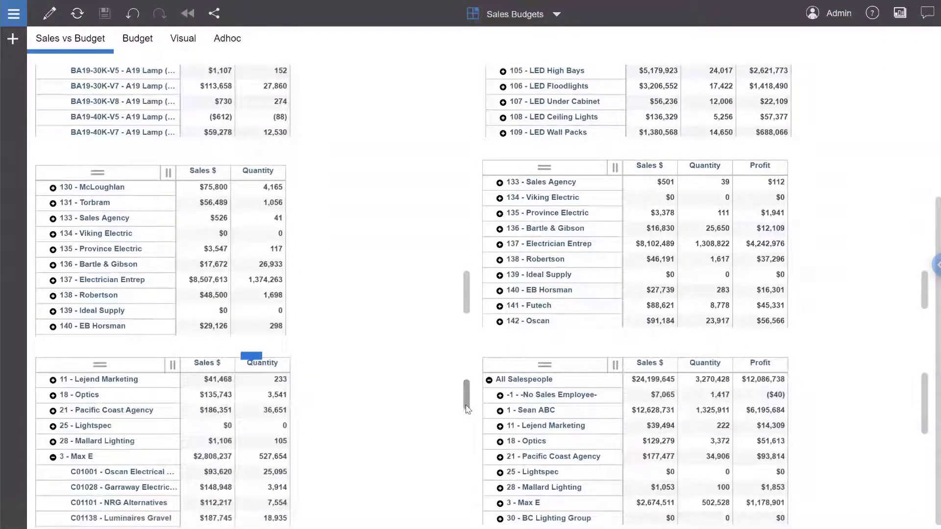
scroll(467, 409, "down", 3)
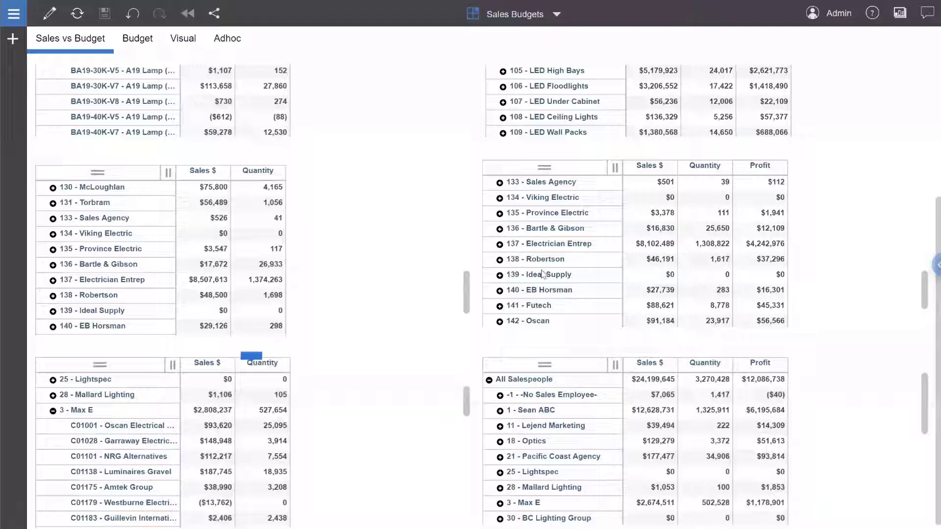
scroll(927, 286, "up", 4)
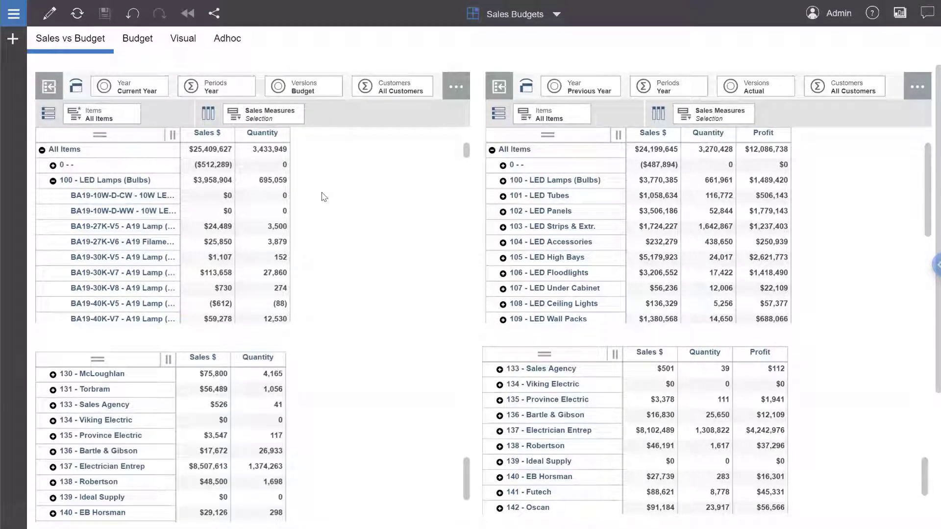
Choose Period 1 under Year > Quarter 1 in the Periods selector, showing $1,723,409 budgeted sales.
left_click(222, 87)
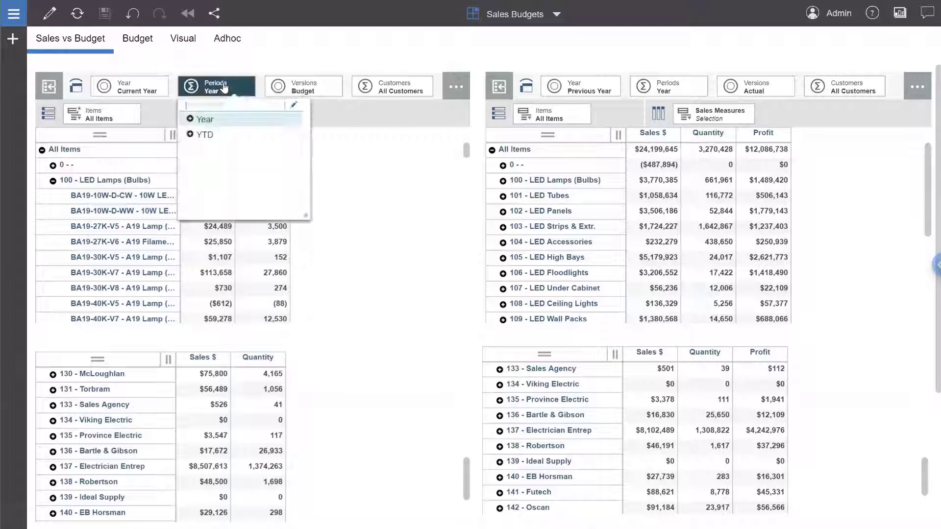
left_click(191, 119)
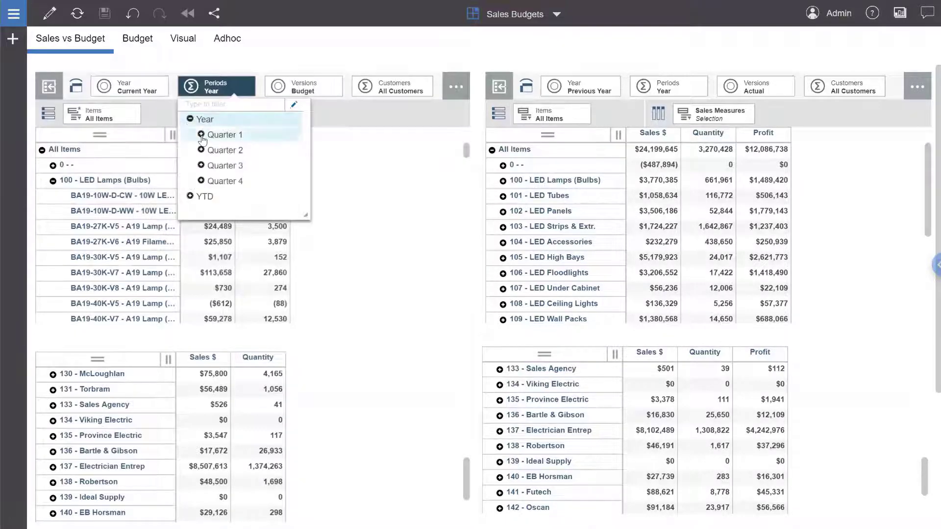
left_click(200, 135)
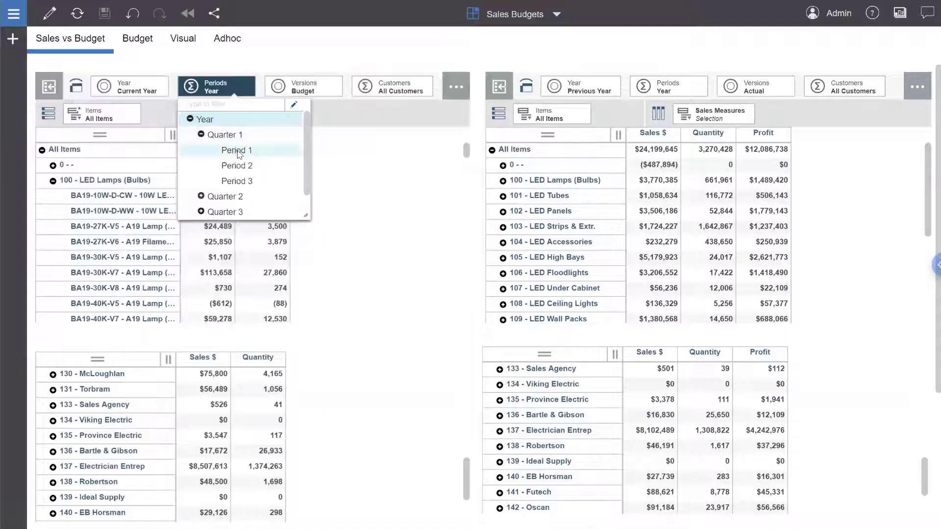
left_click(240, 152)
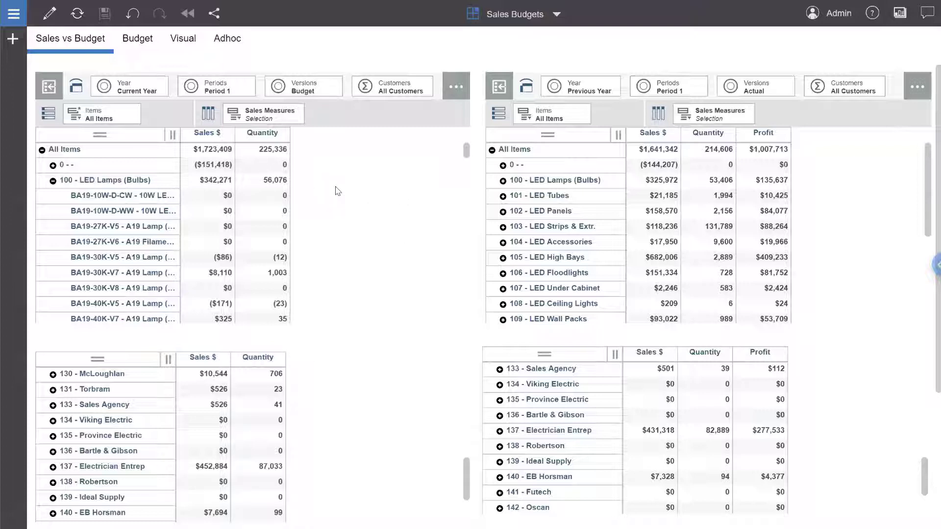
Filter the grids to customer 137 - Electrician Entrep and collapse 100 - LED Lamps (Bulbs).
left_click(407, 92)
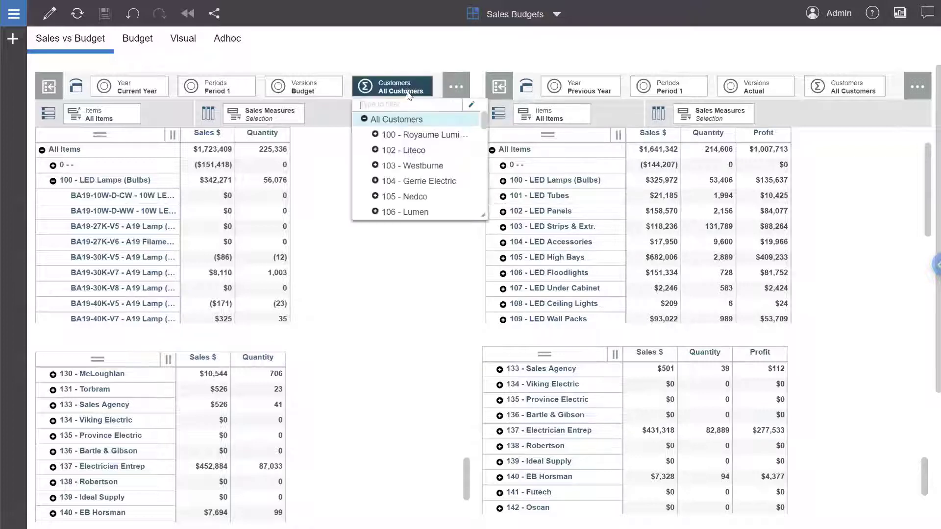
left_click_drag(484, 139, 486, 197)
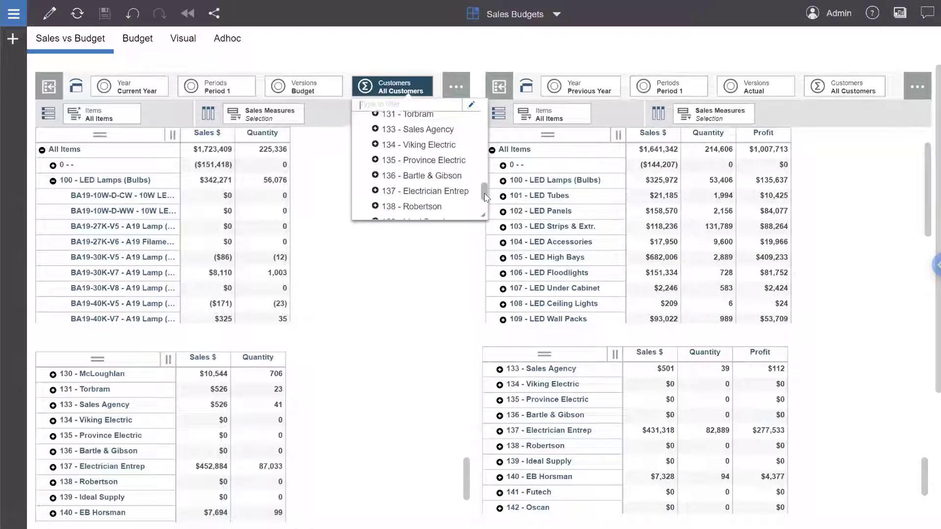
left_click(454, 194)
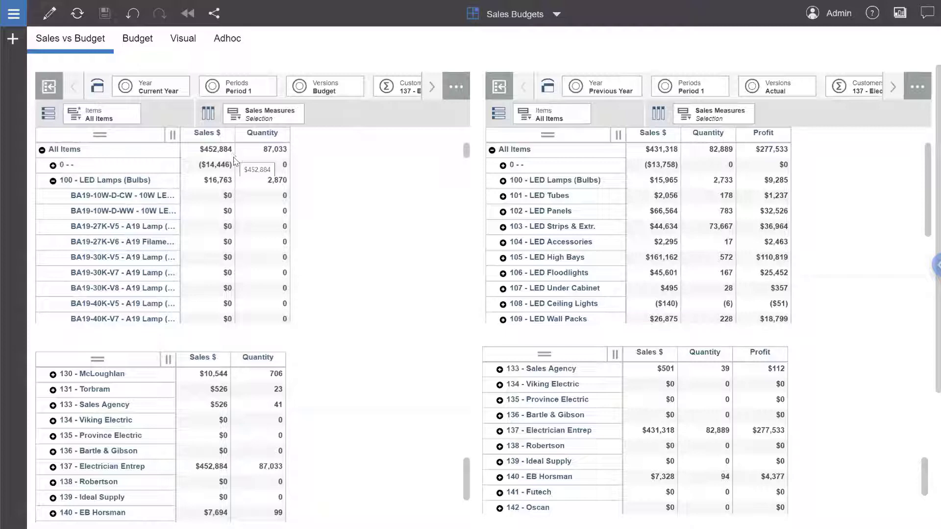
left_click(53, 181)
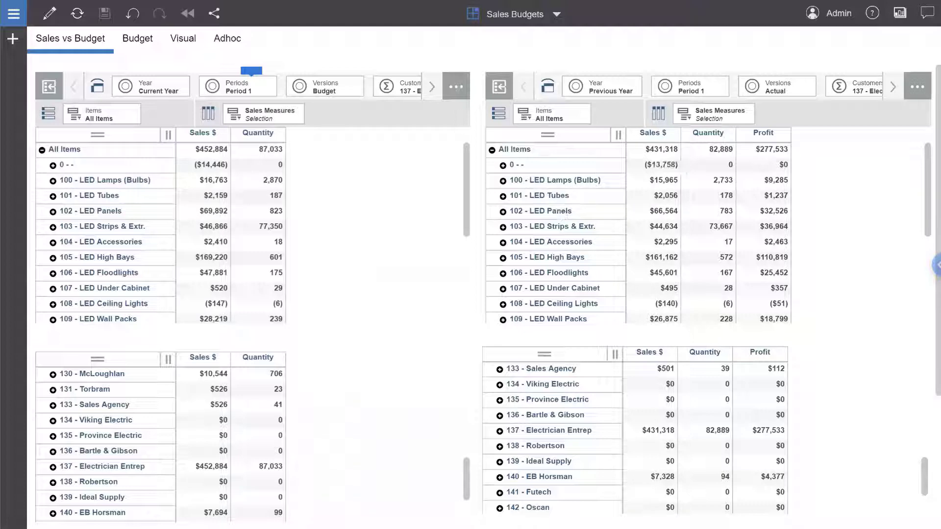
Switch to the Visual sheet and scroll through its Actual-versus-Budget charts.
left_click(128, 43)
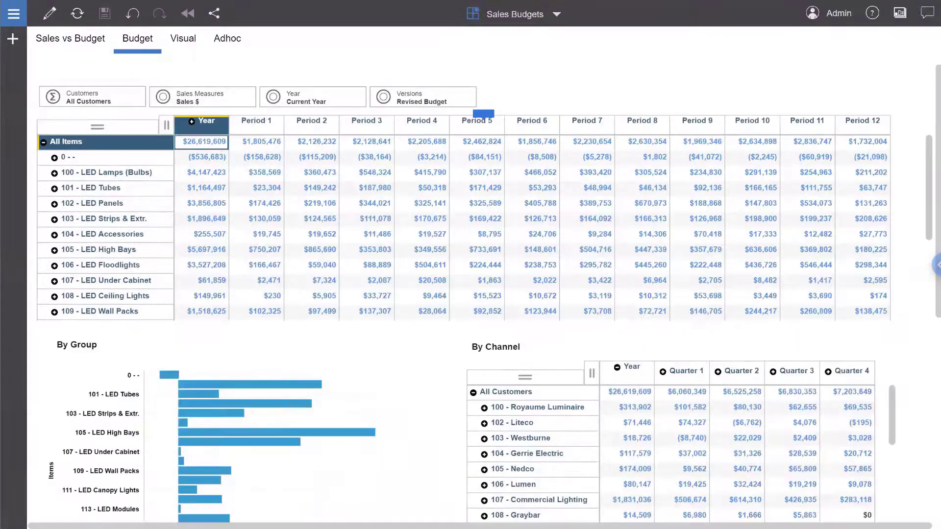
left_click(185, 41)
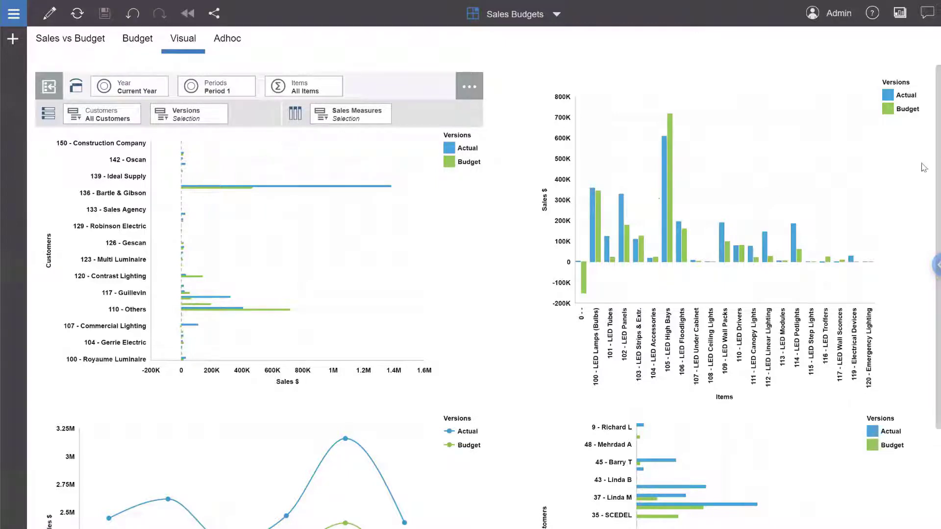
scroll(923, 218, "down", 2)
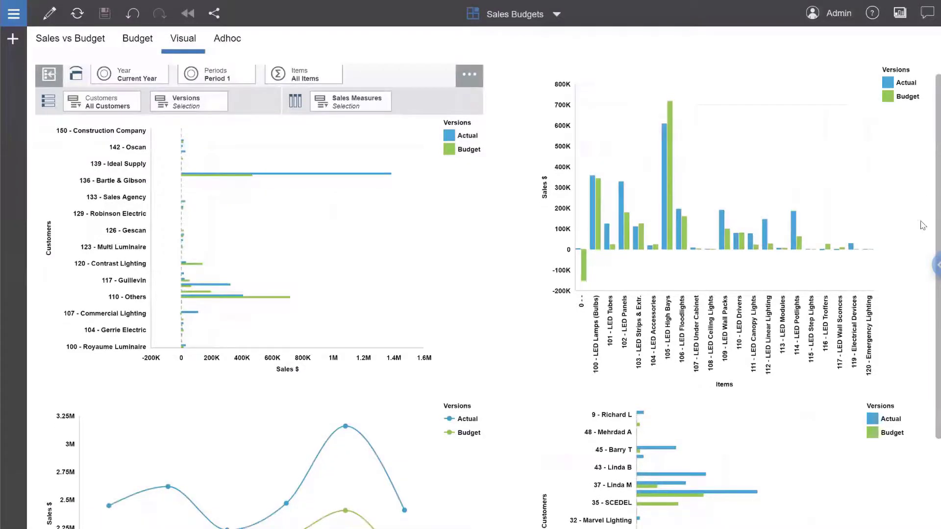
scroll(915, 278, "down", 1)
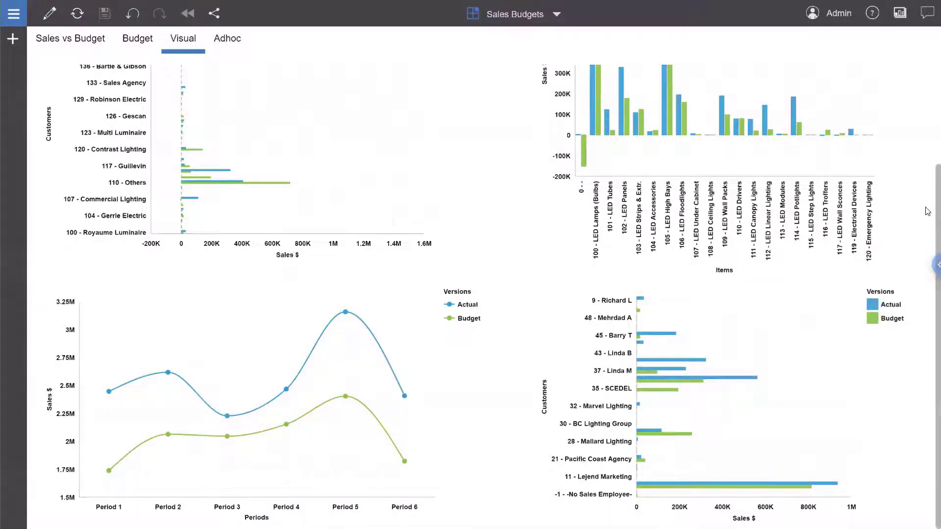
scroll(927, 211, "up", 1)
scroll(927, 136, "up", 3)
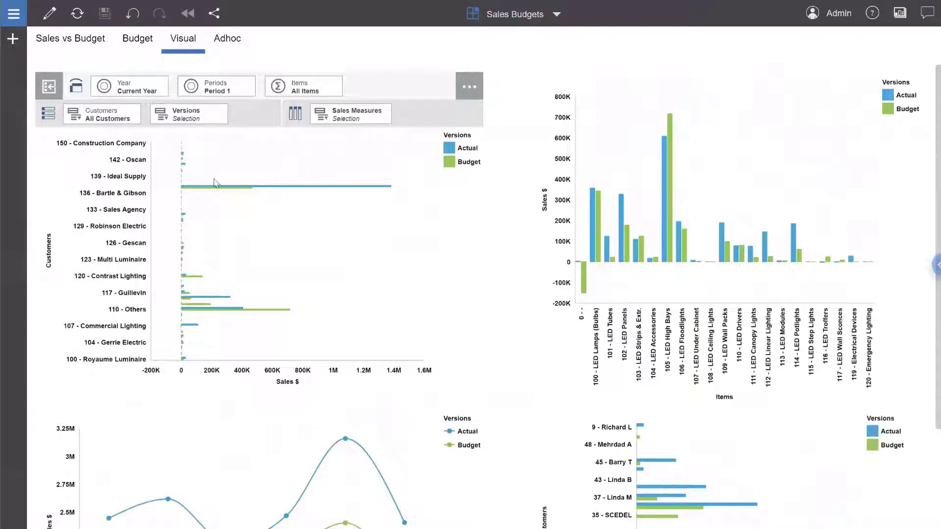
Set the chart period to Quarter 1, then switch it back to the full Year.
left_click(232, 88)
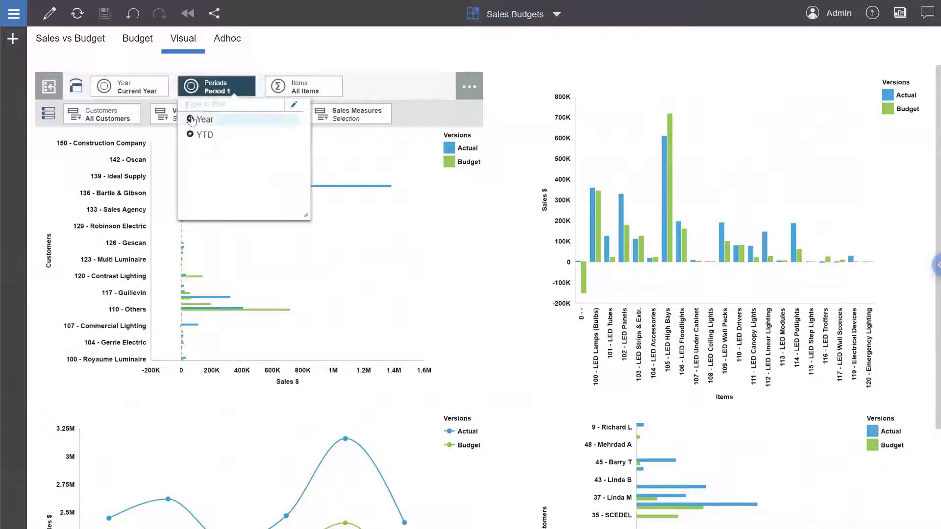
left_click(191, 120)
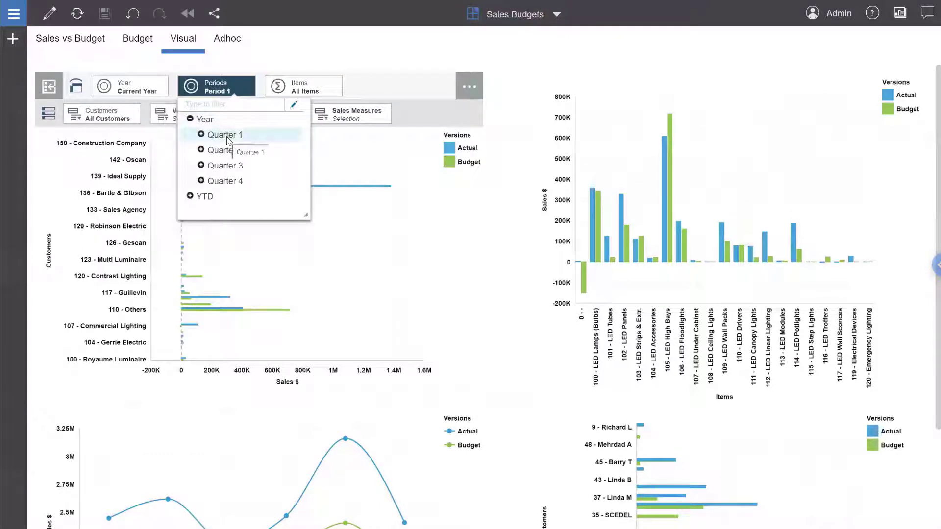
left_click(227, 140)
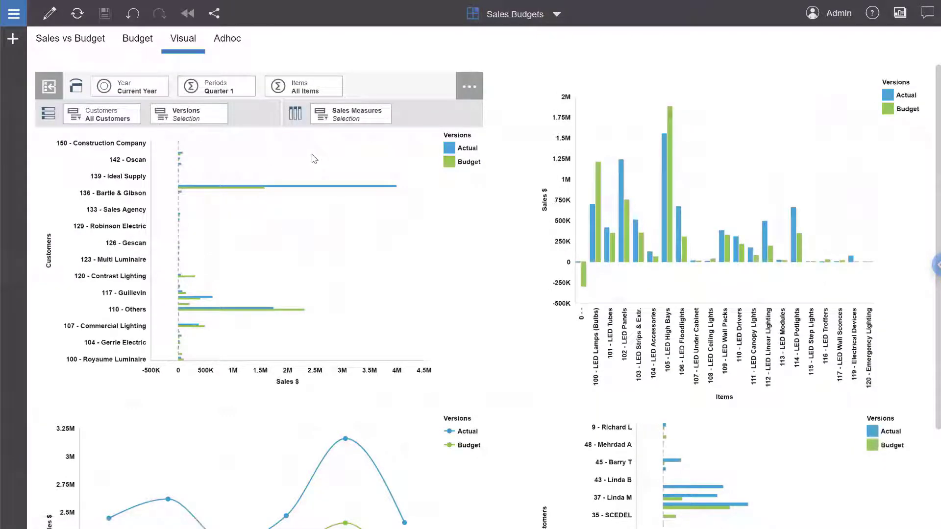
left_click(226, 88)
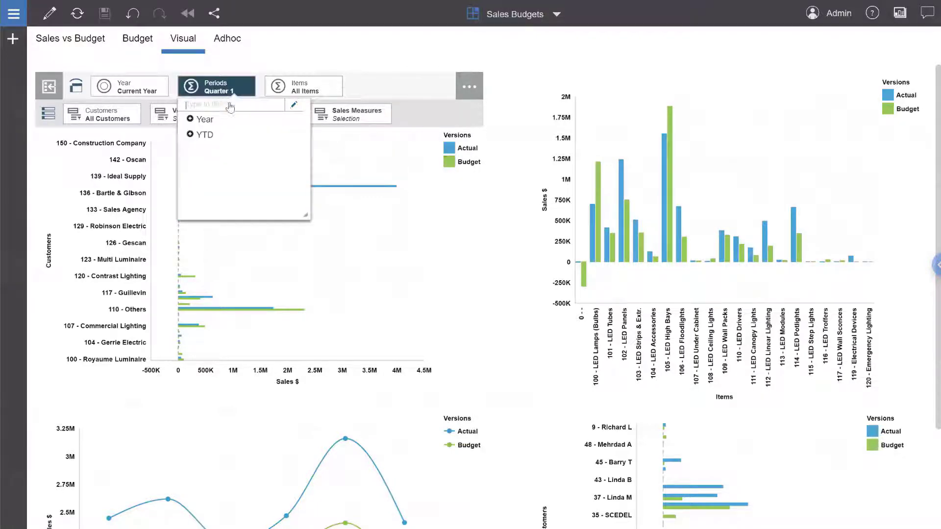
left_click(211, 123)
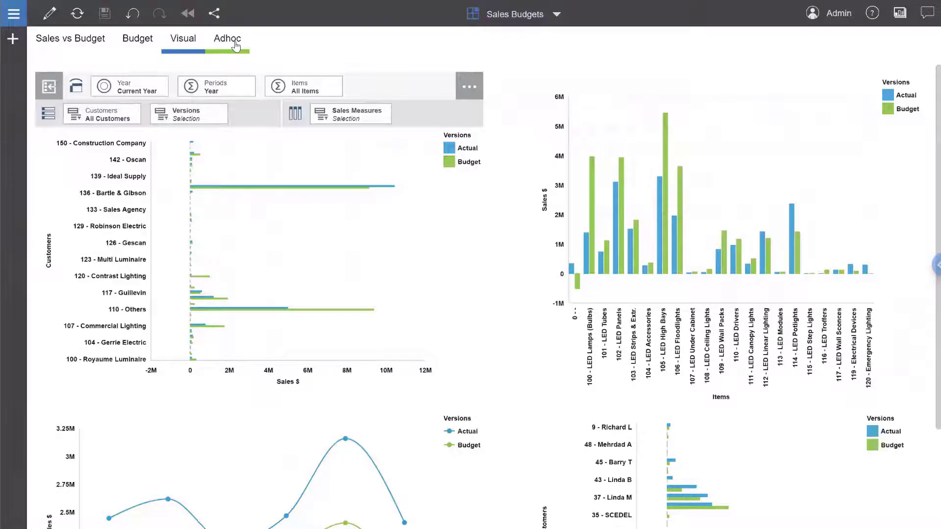
Switch to the Adhoc sheet and expand, then collapse, 107 - Commercial Lighting.
left_click(235, 46)
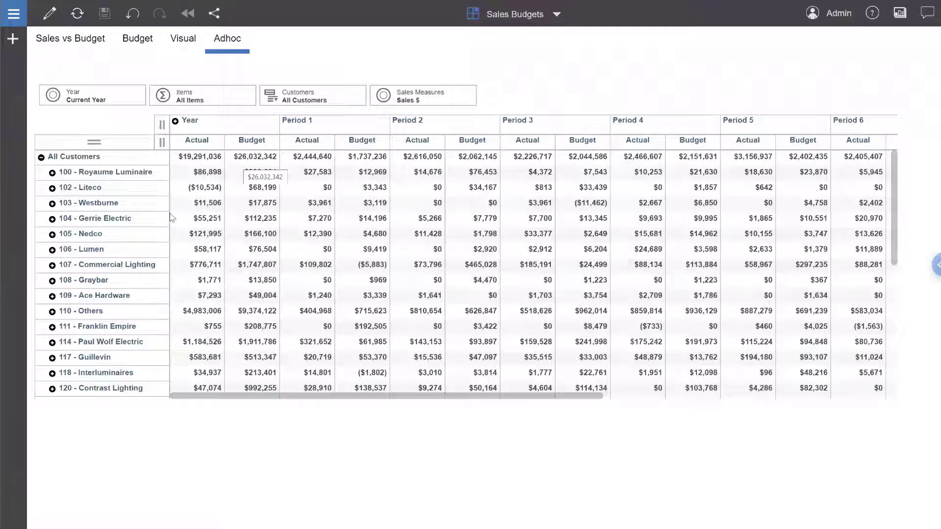
mouse_move(69, 267)
left_mouse_down()
mouse_move(51, 278)
mouse_move(52, 268)
left_mouse_up()
left_click(52, 266)
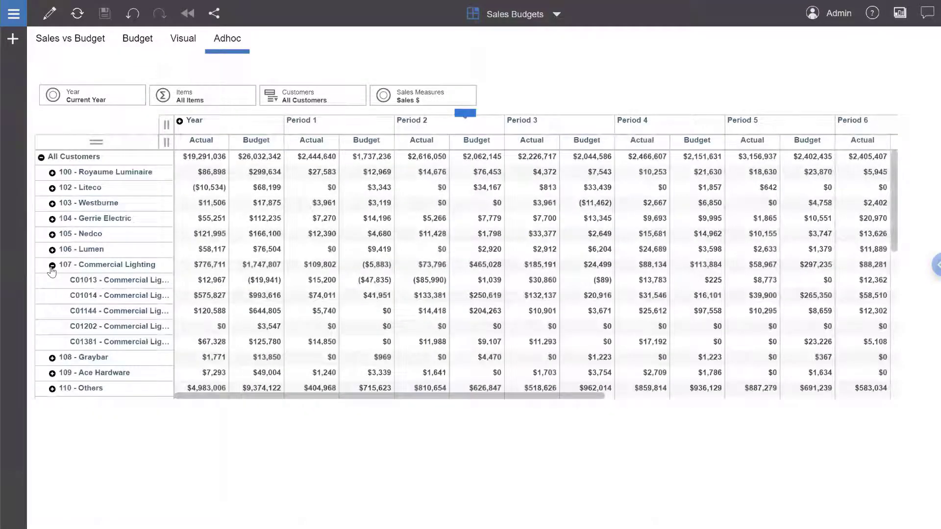
left_click(52, 266)
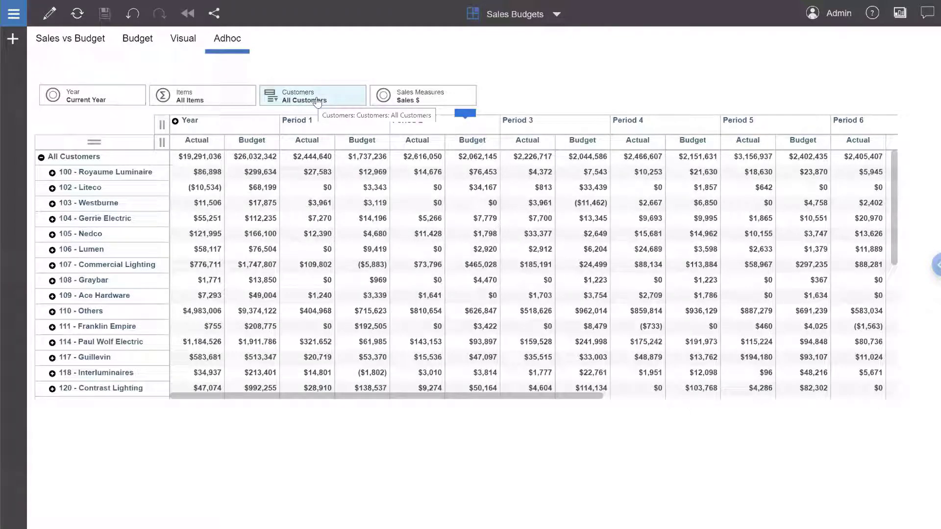
left_click(337, 97)
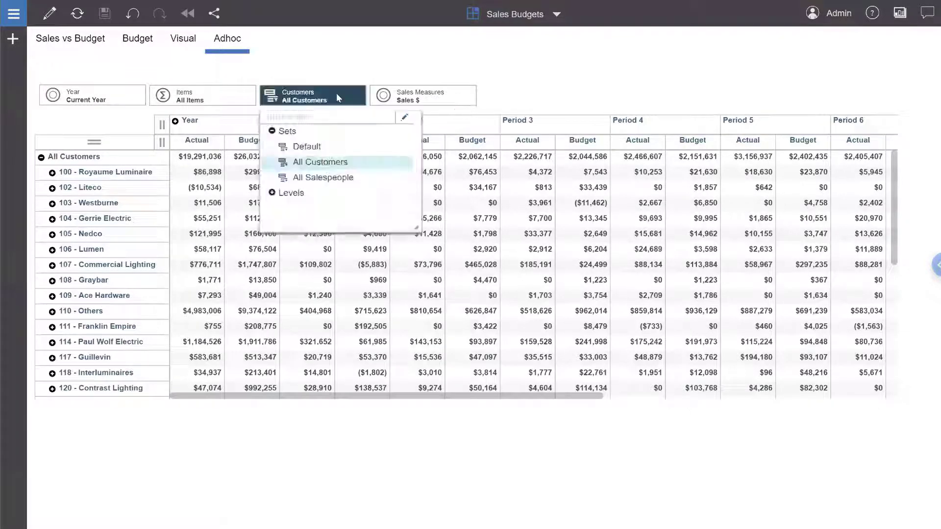
left_click(319, 180)
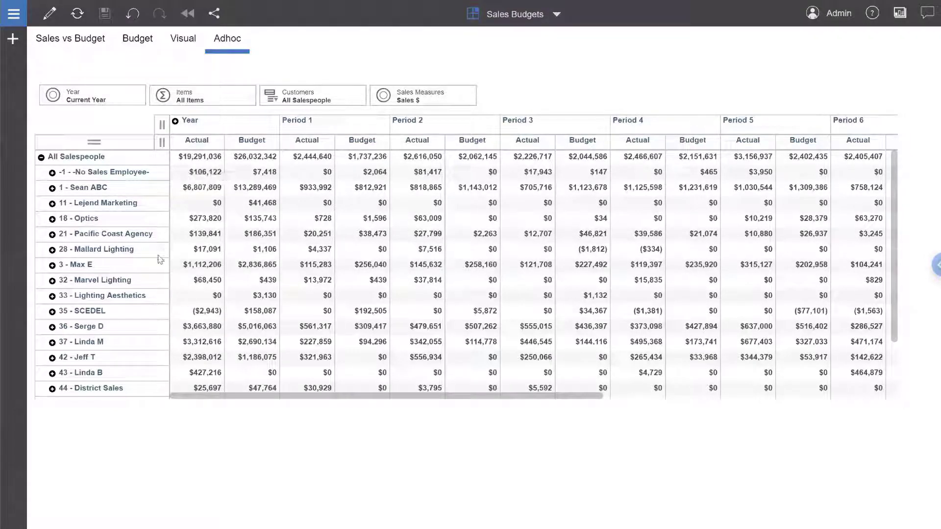
left_click(52, 266)
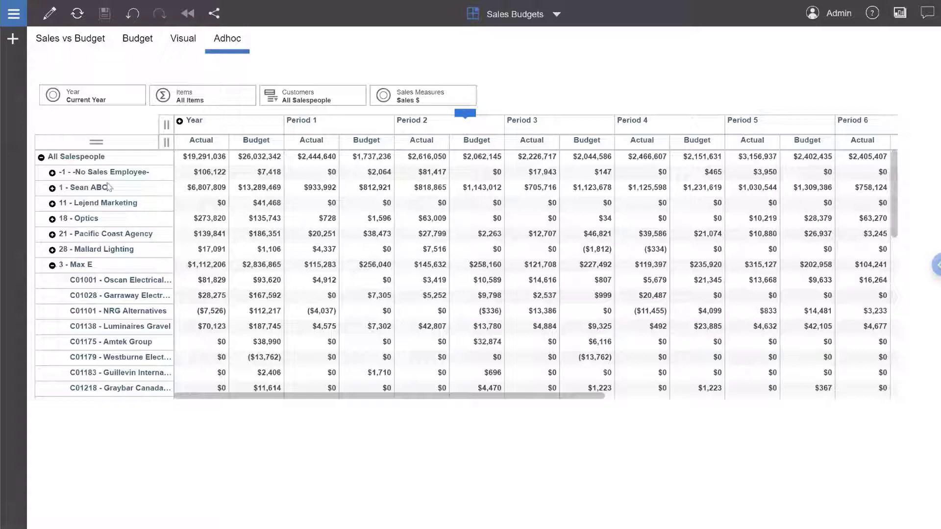
left_click(118, 101)
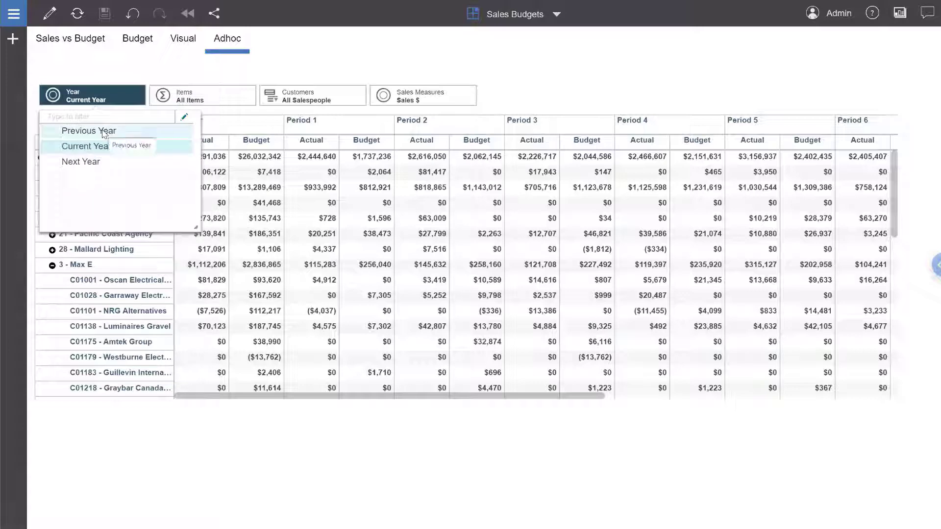
left_click(104, 132)
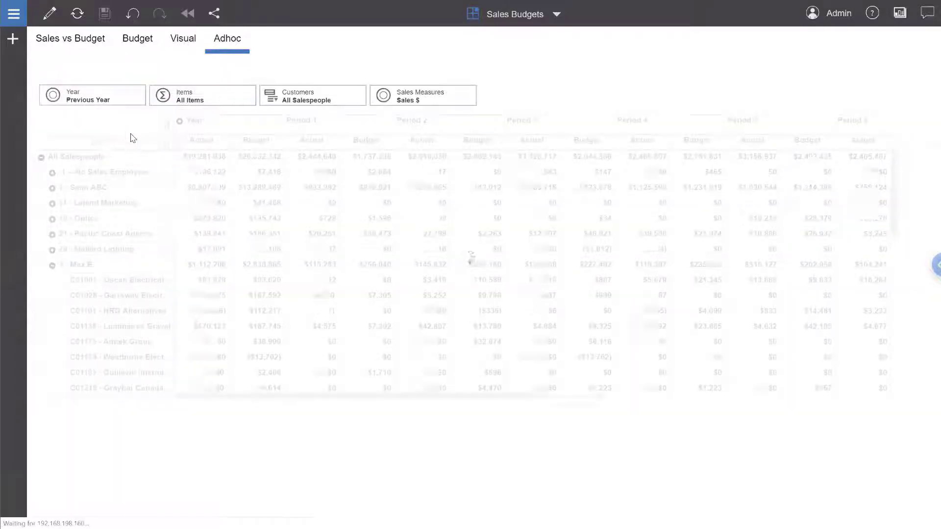